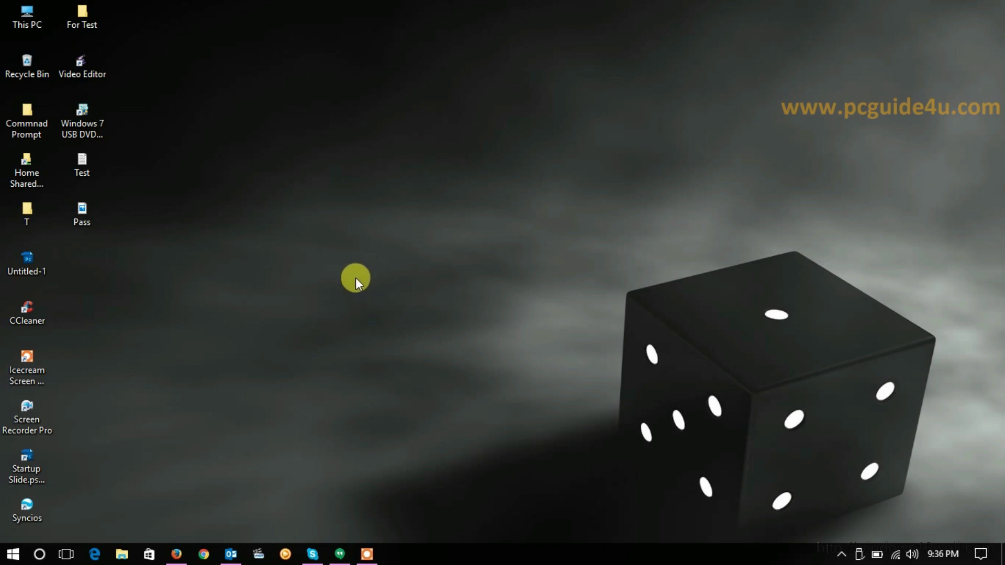
# Navigate from This PC into C:\Windows\System32.
pyautogui.doubleClick(32, 15)
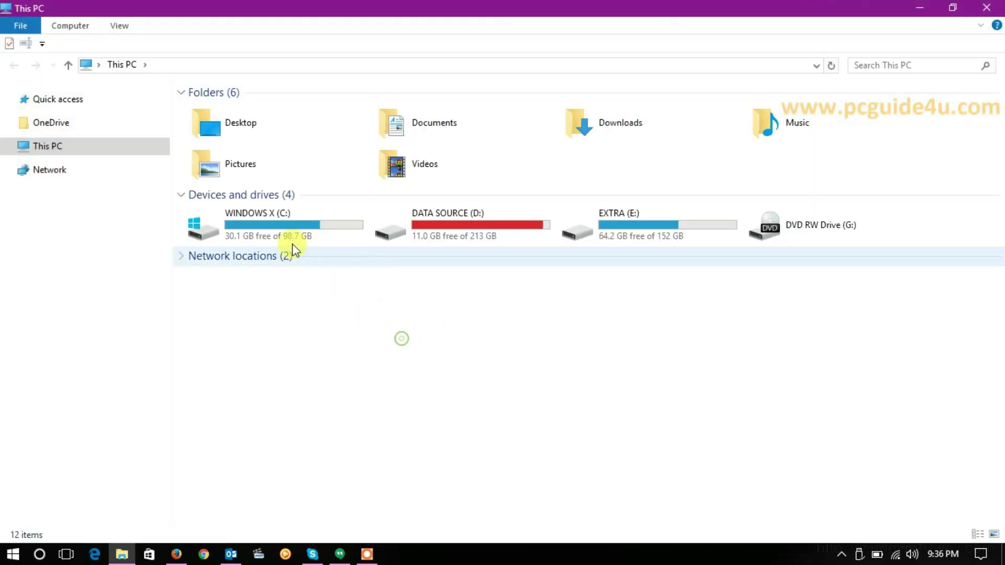
pyautogui.doubleClick(276, 222)
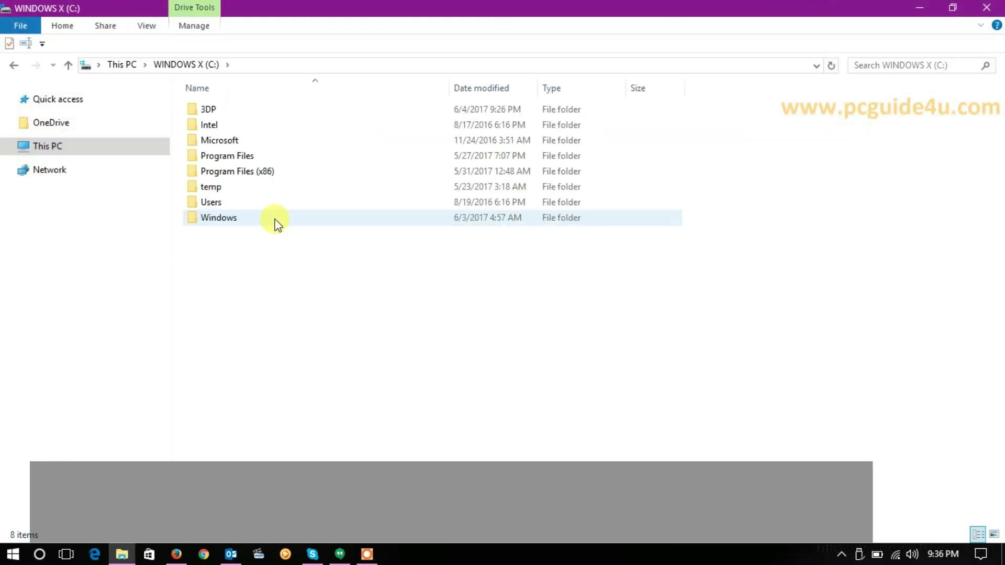
pyautogui.click(229, 221)
pyautogui.doubleClick(229, 222)
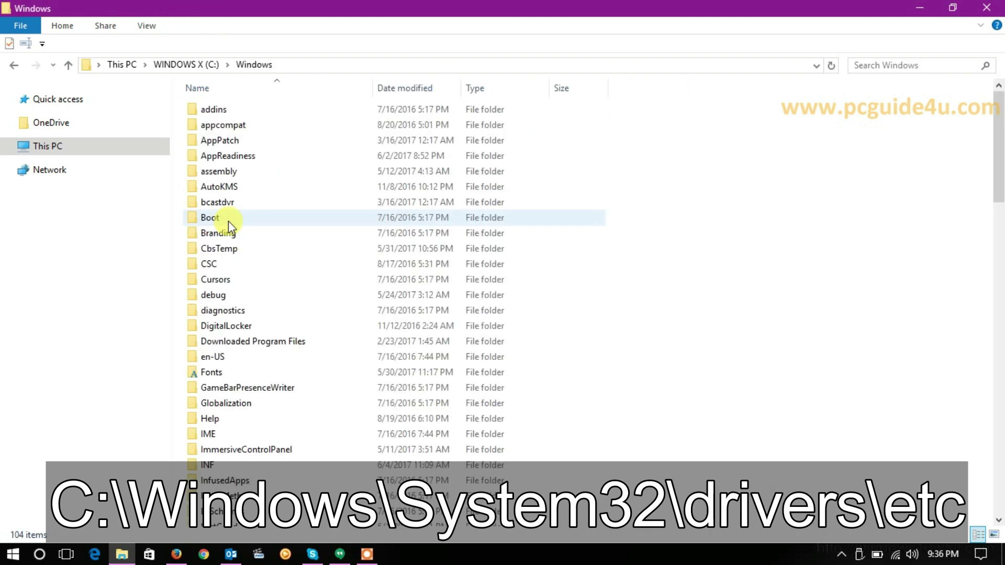
pyautogui.click(218, 233)
pyautogui.scroll(-1, 231, 254)
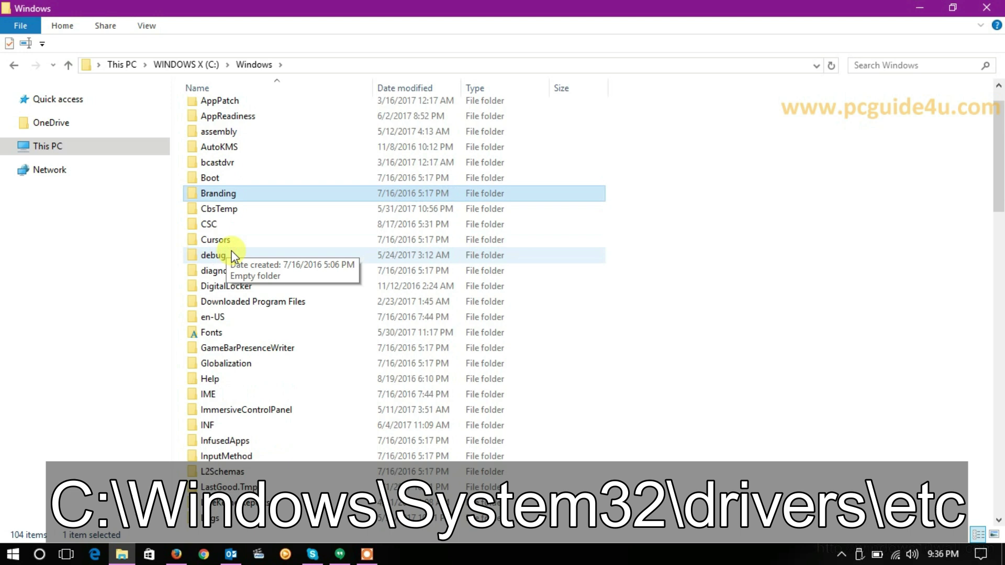
pyautogui.scroll(-9, 231, 252)
pyautogui.scroll(-5, 229, 252)
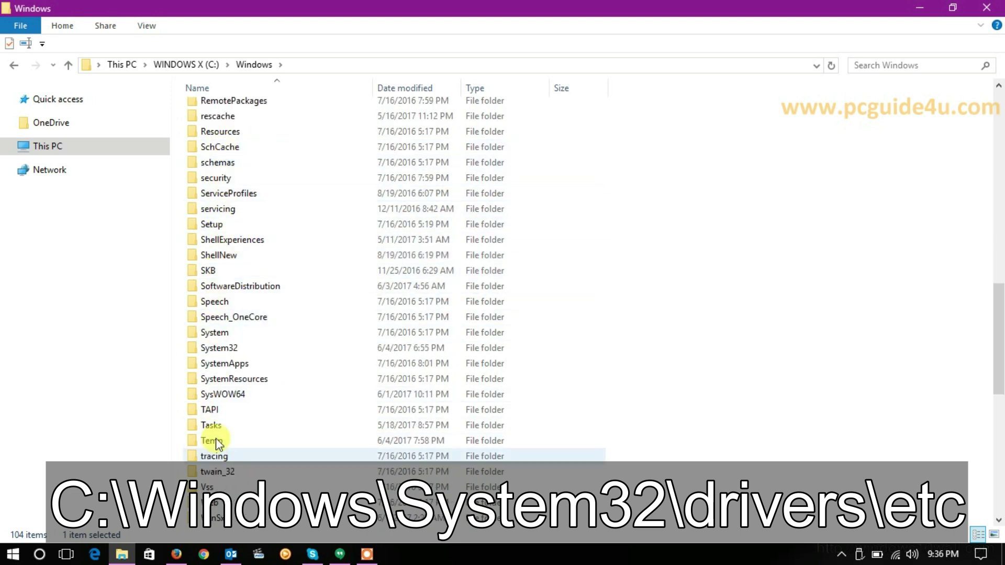
pyautogui.click(217, 350)
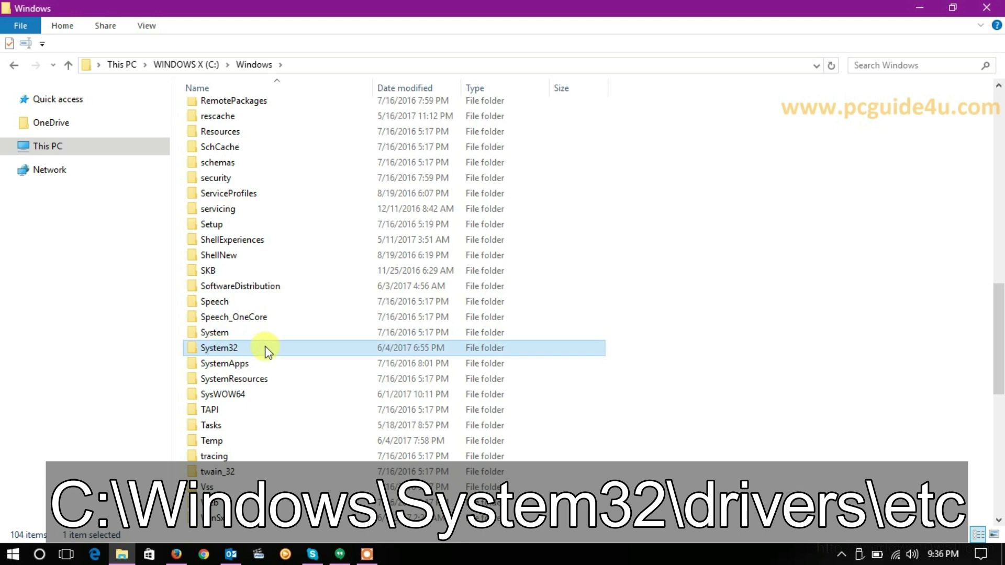
pyautogui.doubleClick(265, 348)
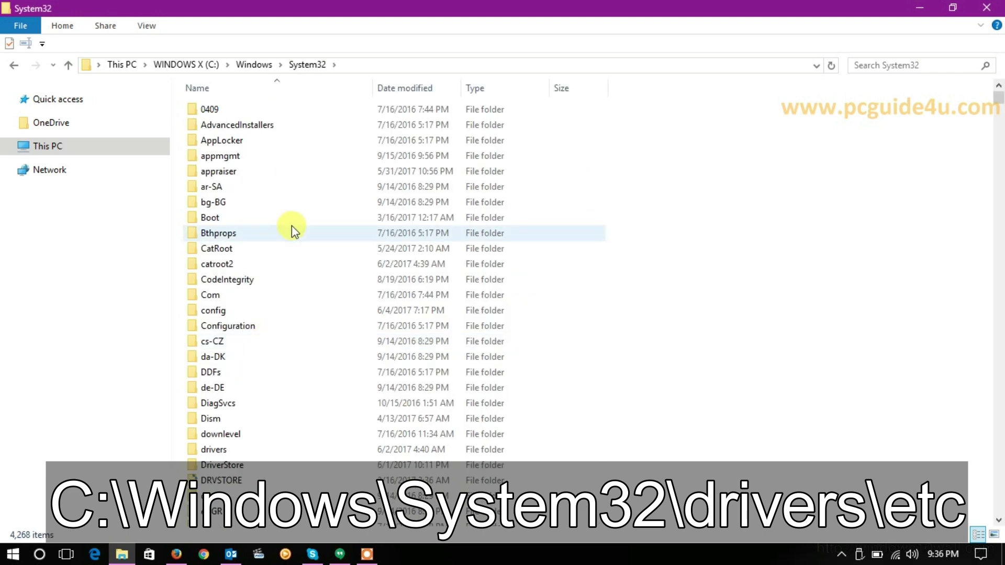
pyautogui.click(264, 249)
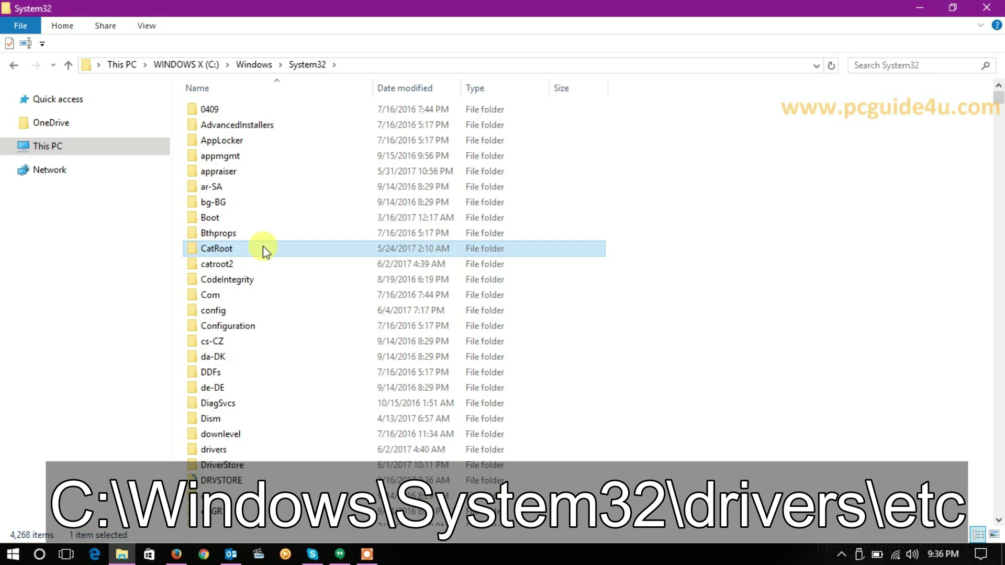
pyautogui.scroll(-1, 263, 248)
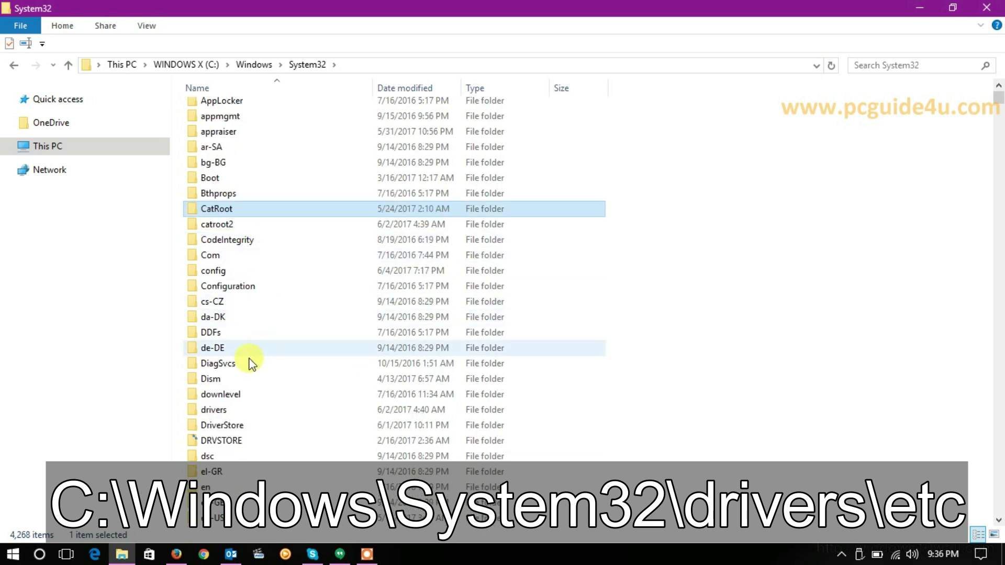
# Continue into drivers\etc and select the hosts file.
pyautogui.click(228, 412)
pyautogui.doubleClick(227, 411)
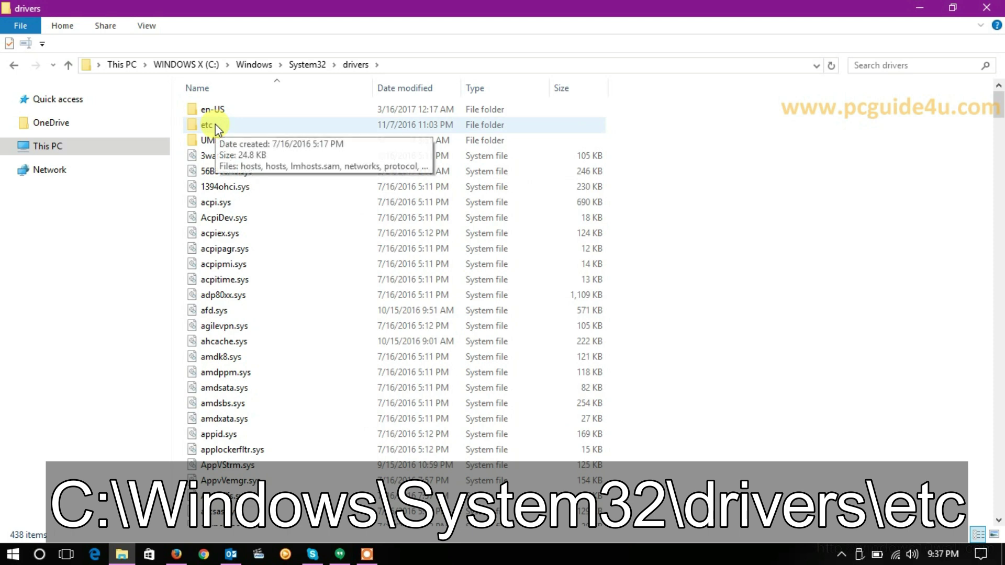
pyautogui.click(242, 127)
pyautogui.doubleClick(243, 127)
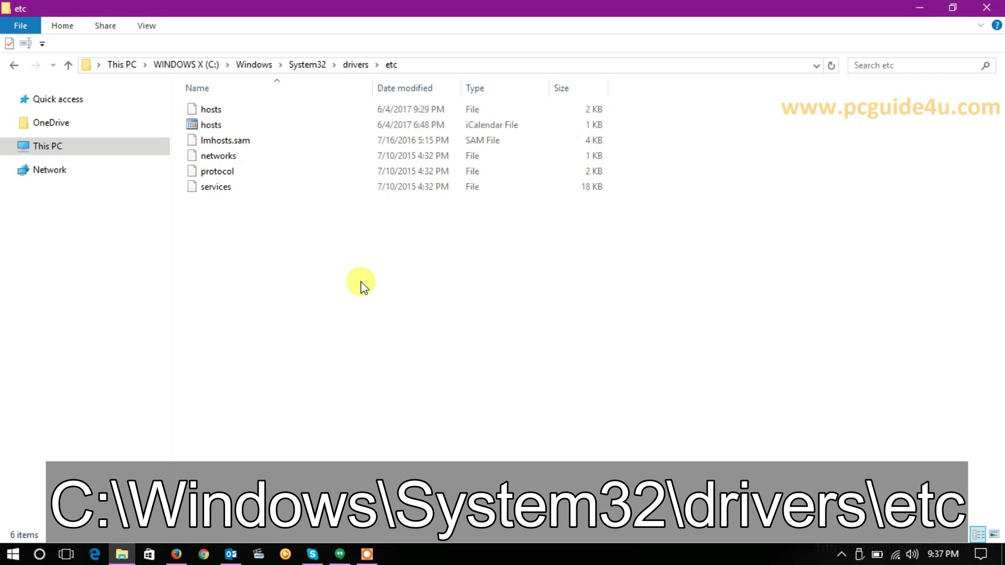
pyautogui.click(228, 112)
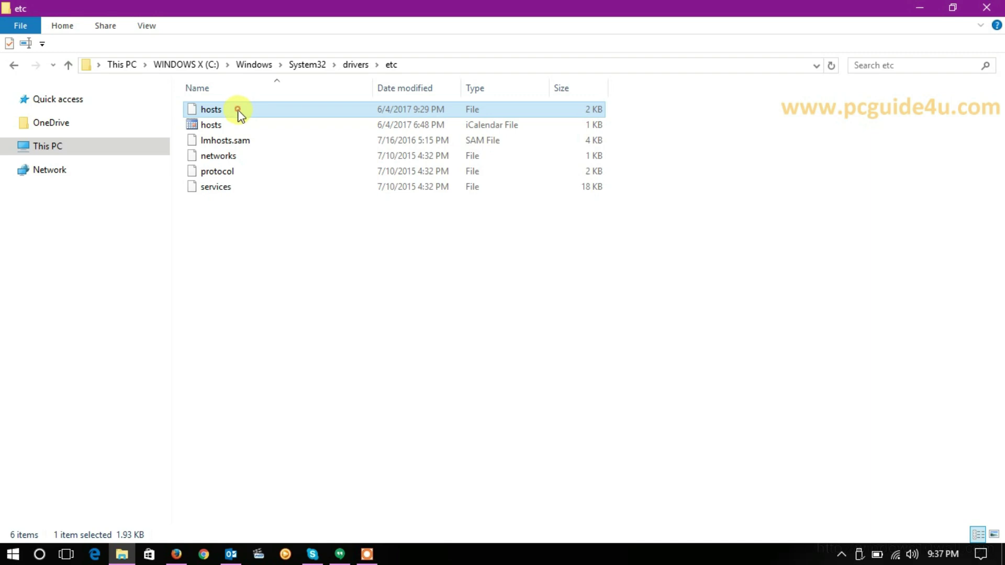
# Copy the hosts file from etc and paste it onto the desktop.
pyautogui.rightClick(240, 113)
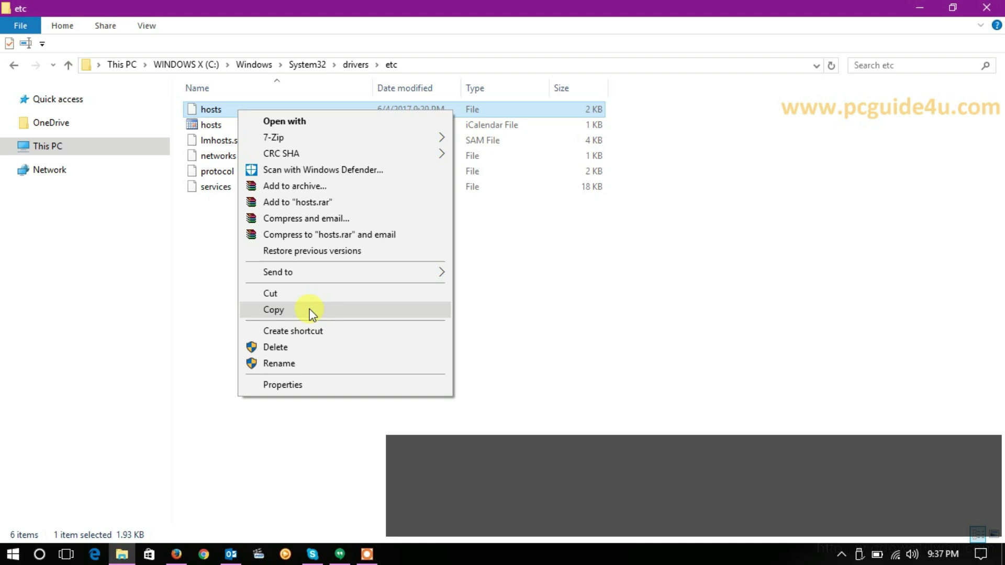
pyautogui.click(312, 313)
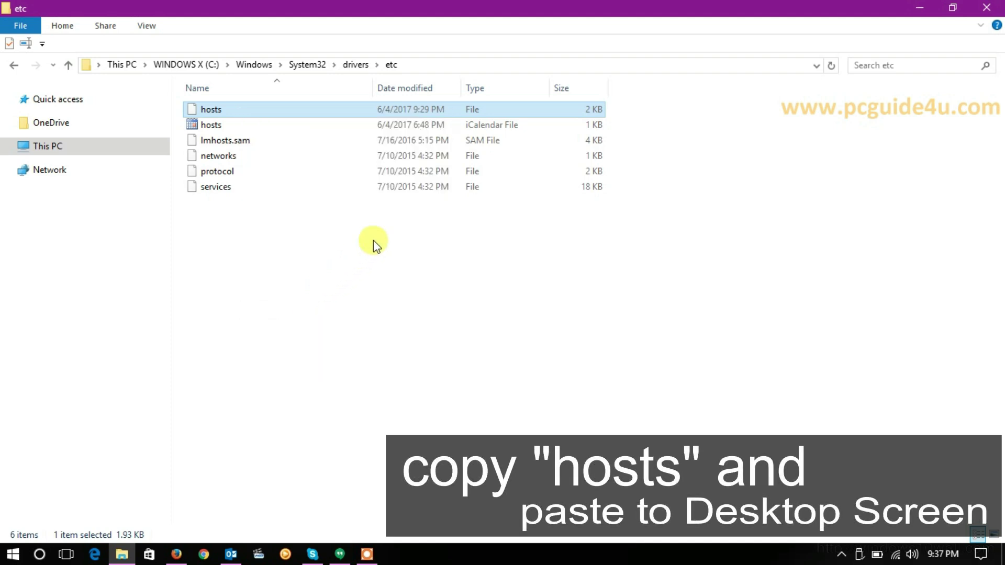
pyautogui.click(919, 4)
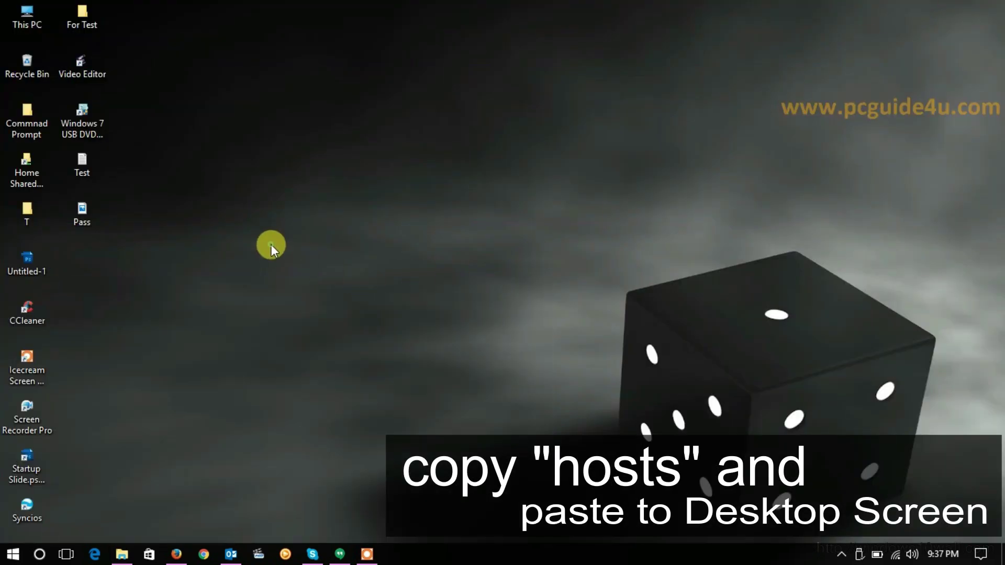
pyautogui.rightClick(271, 244)
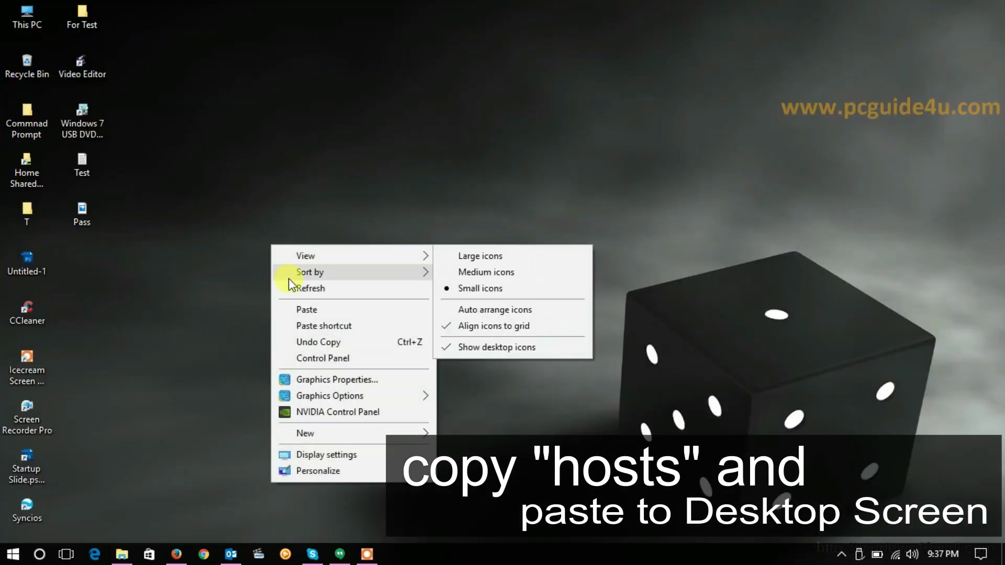
pyautogui.click(305, 313)
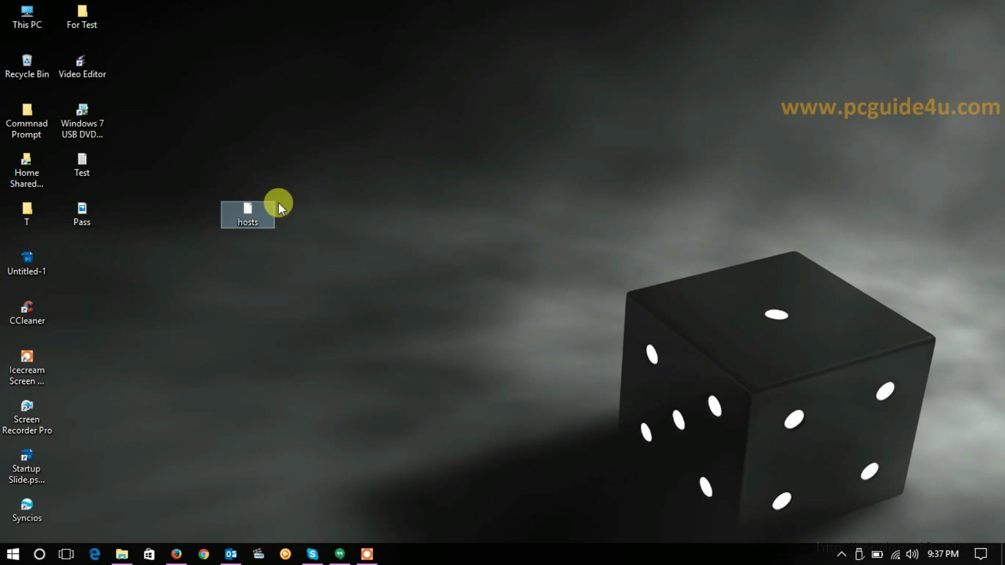
# Open the desktop hosts copy with Notepad via Open with.
pyautogui.rightClick(251, 214)
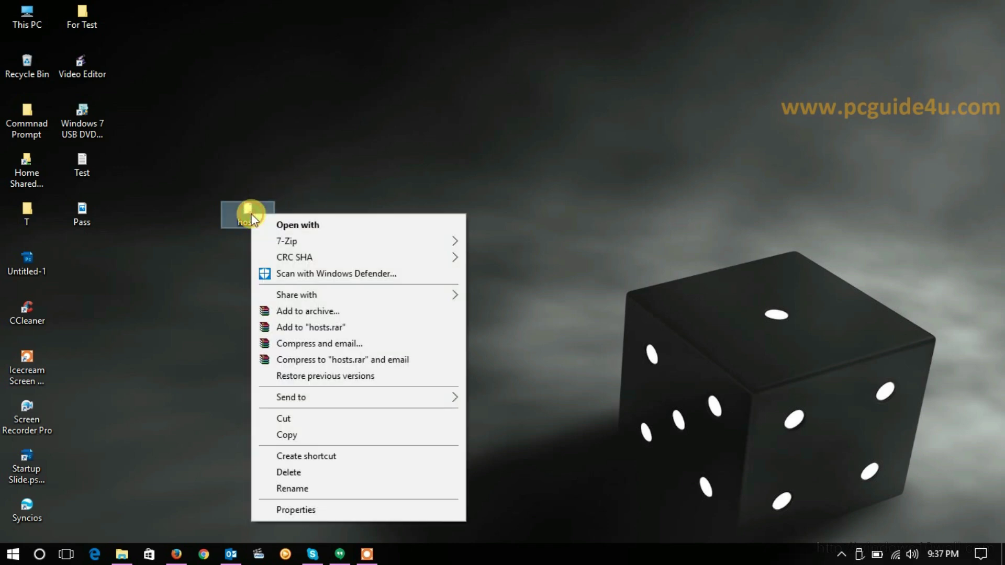
pyautogui.click(296, 230)
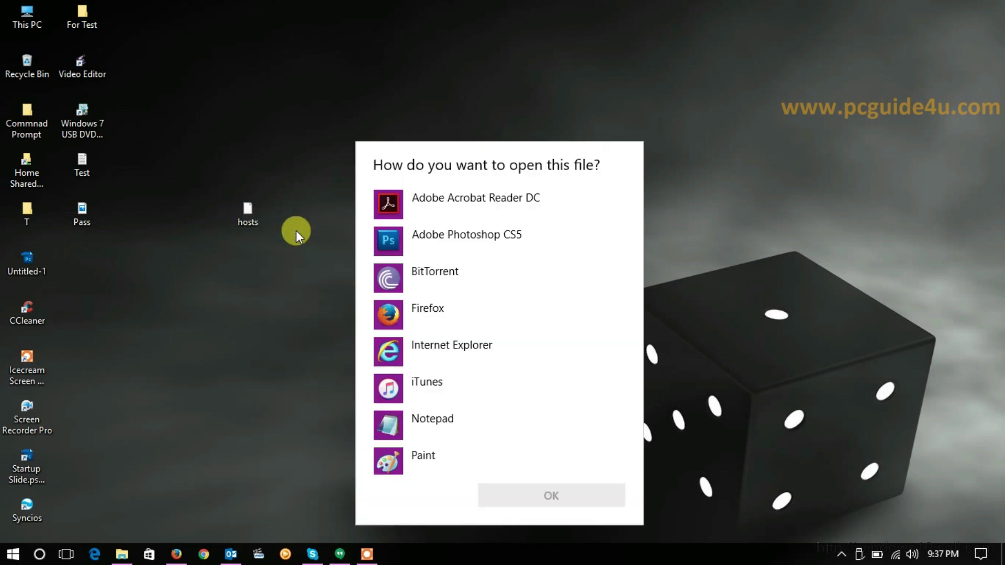
pyautogui.click(423, 421)
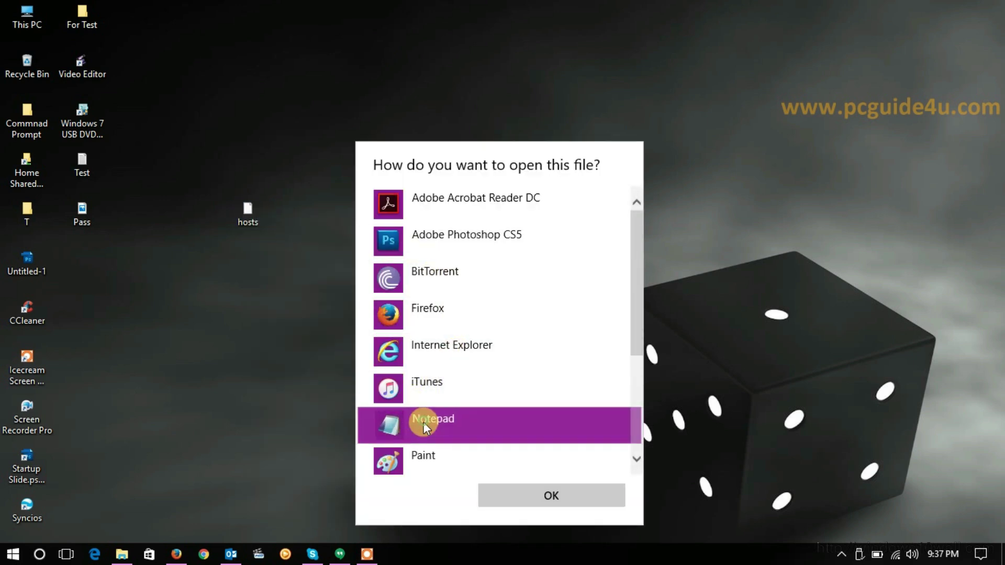
pyautogui.click(559, 498)
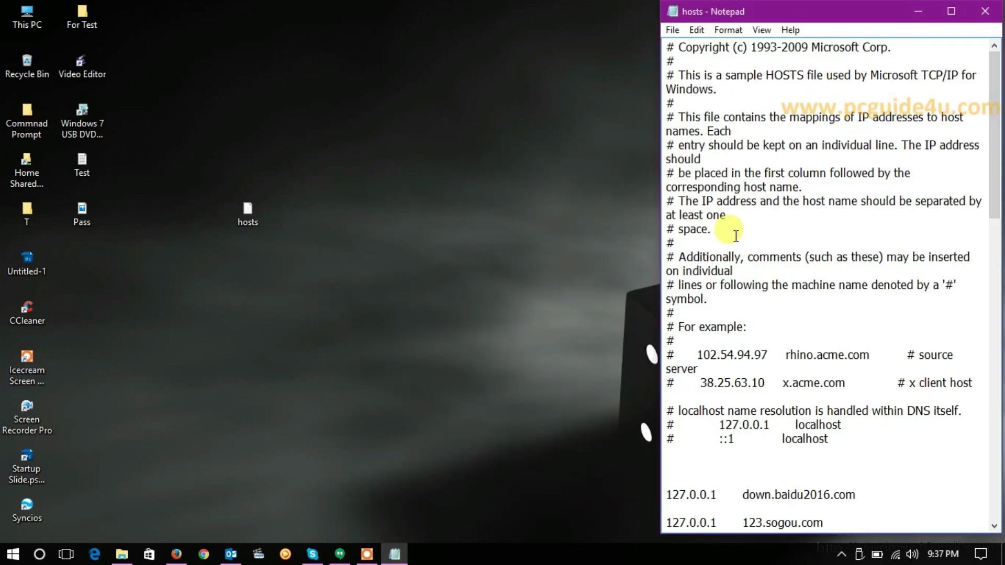
pyautogui.scroll(-5, 710, 248)
pyautogui.scroll(-8, 709, 249)
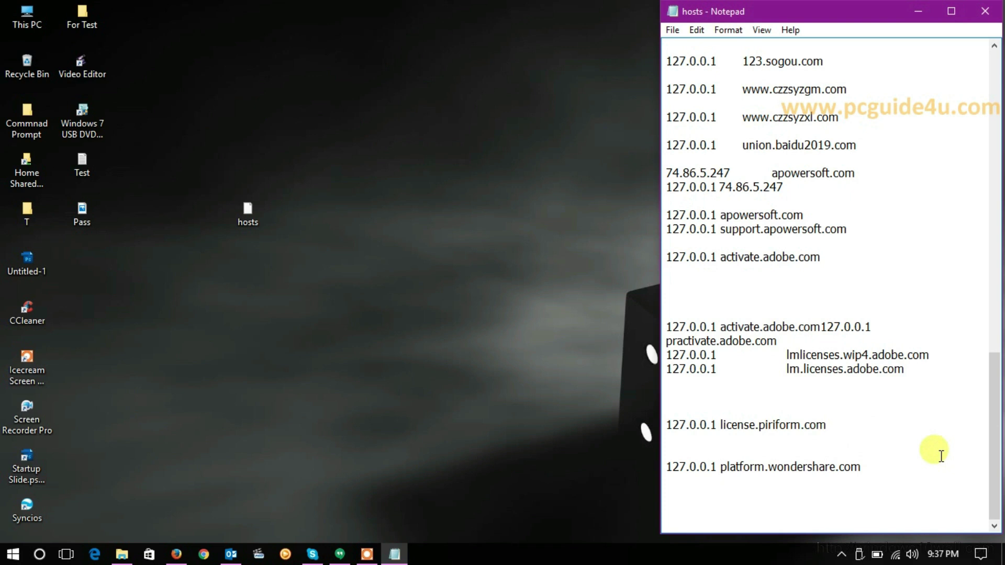
# Add blank lines after the platform.wondershare.com entry and place the cursor there.
pyautogui.click(918, 466)
pyautogui.press('Return')
pyautogui.press('Return')
pyautogui.press('Return')
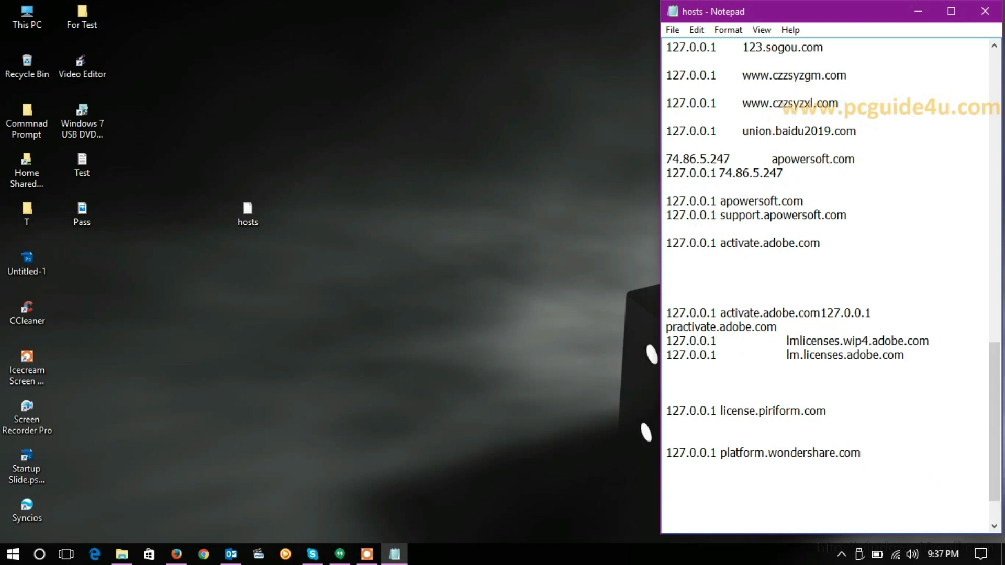
pyautogui.press('Return')
pyautogui.press('Return')
pyautogui.press('Return')
pyautogui.click(689, 432)
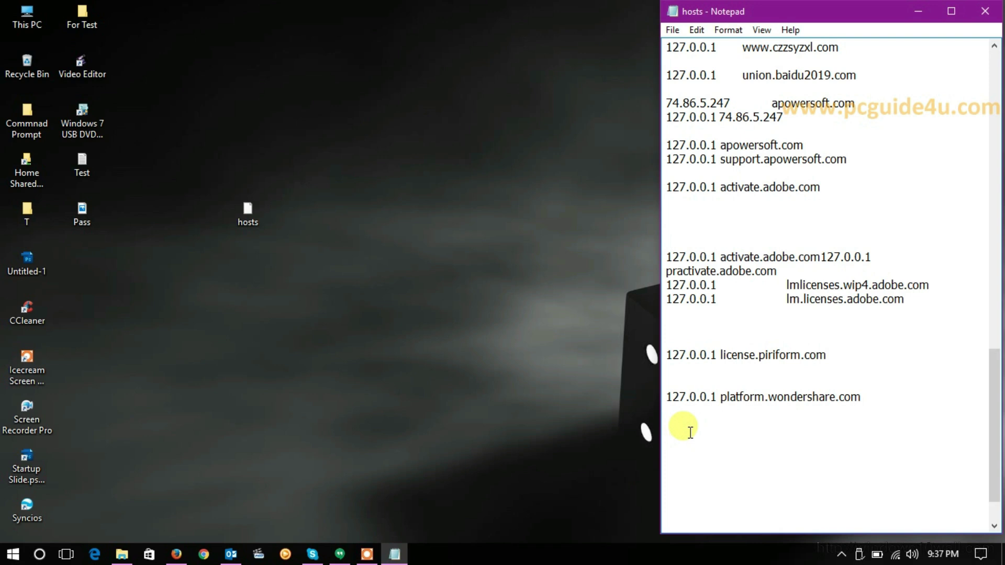
pyautogui.write('127')
pyautogui.write('.0')
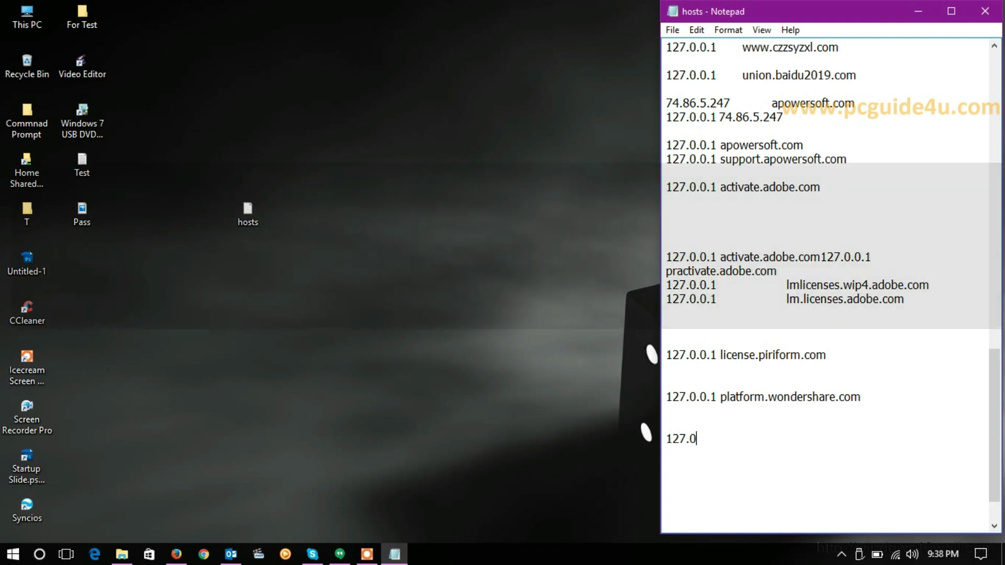
pyautogui.write('.0.')
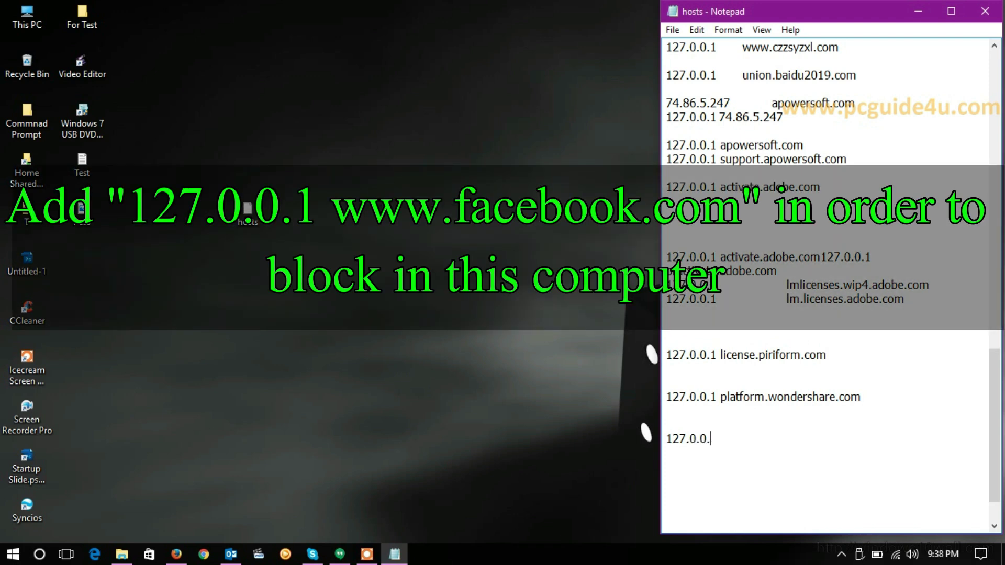
pyautogui.write('1 www')
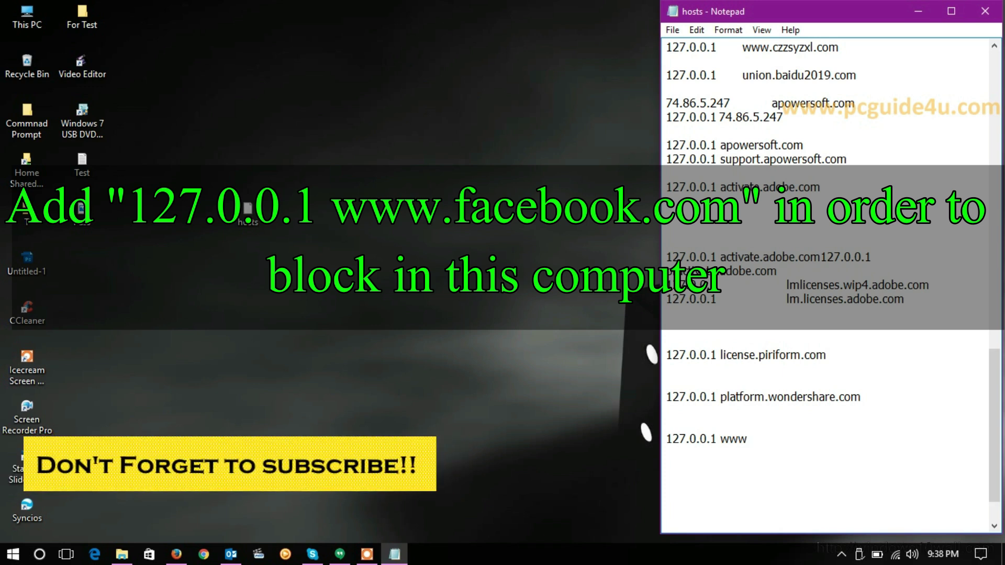
pyautogui.write('.faceb')
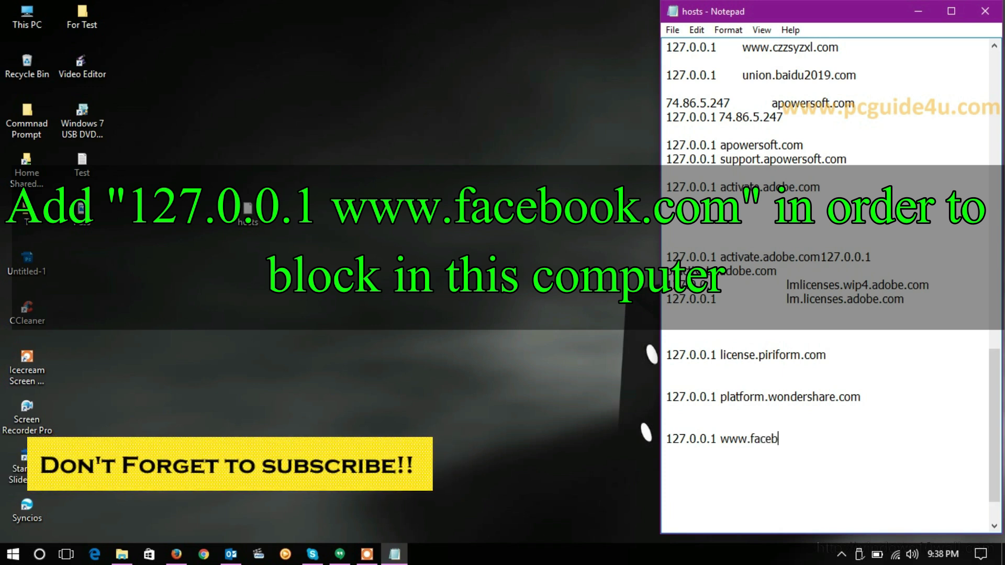
pyautogui.write('ook.com  ')
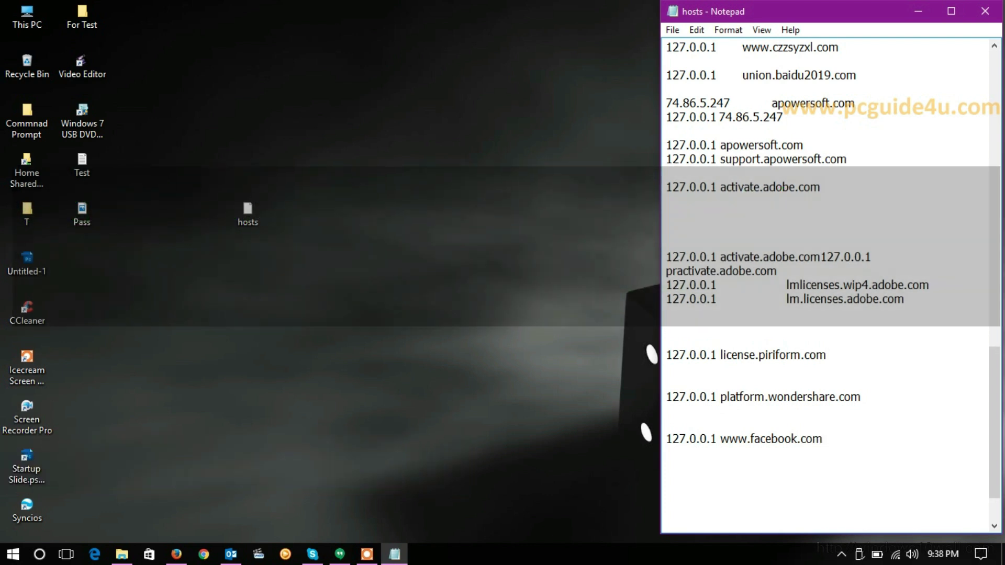
pyautogui.write('1')
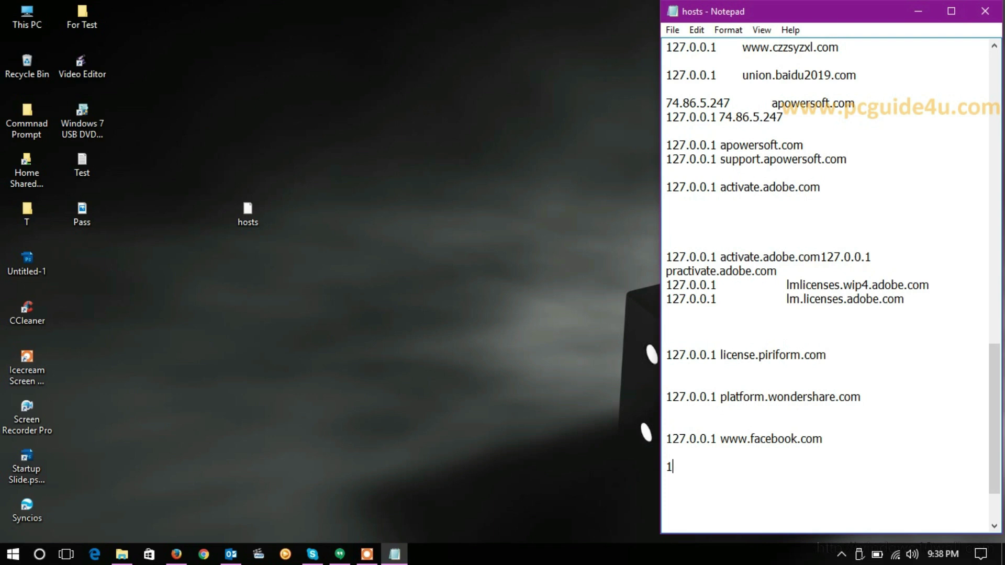
pyautogui.write('27.0.')
pyautogui.write('0.1 ')
pyautogui.write('www.l')
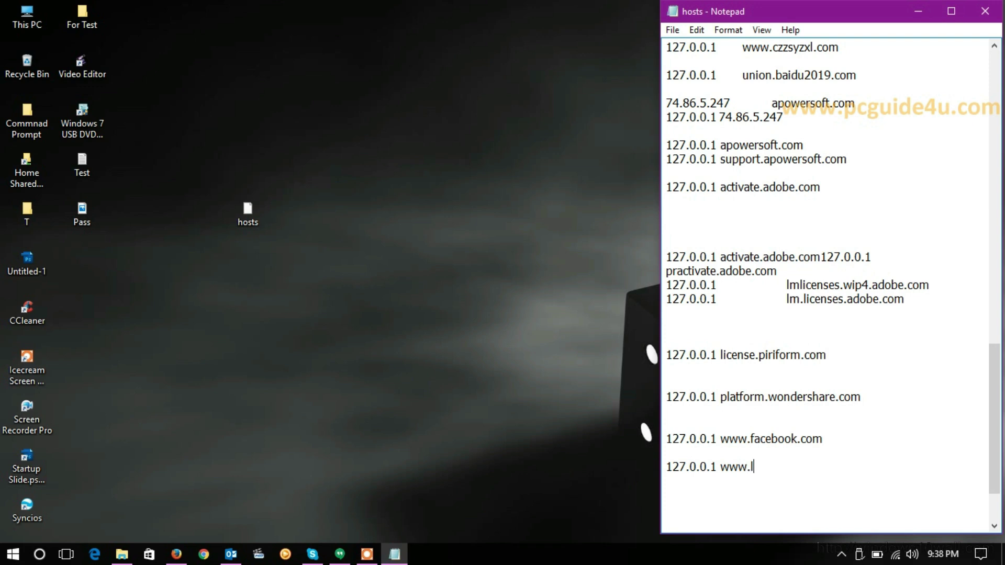
pyautogui.write('inkedin.com')
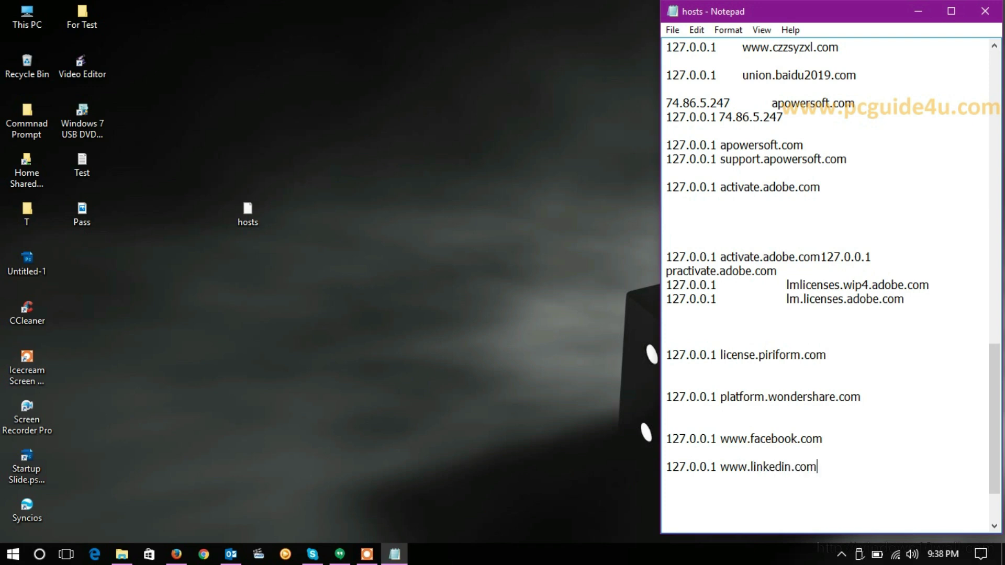
pyautogui.press('Return')
pyautogui.moveTo(721, 443)
pyautogui.mouseDown()
pyautogui.moveTo(828, 440)
pyautogui.moveTo(747, 467)
pyautogui.moveTo(666, 440)
pyautogui.mouseUp()
pyautogui.moveTo(717, 467); pyautogui.dragTo(675, 468)
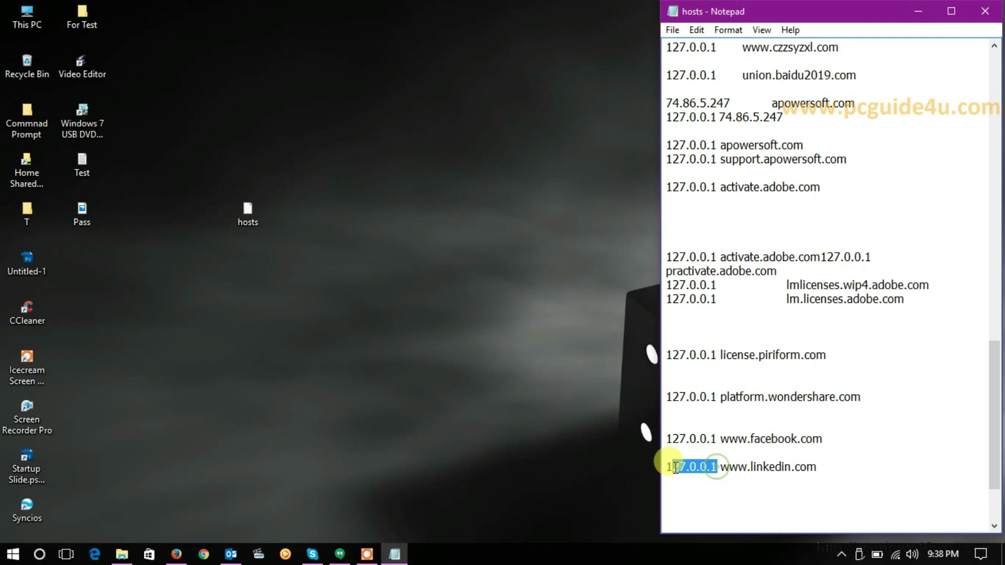
pyautogui.moveTo(832, 467); pyautogui.dragTo(752, 467)
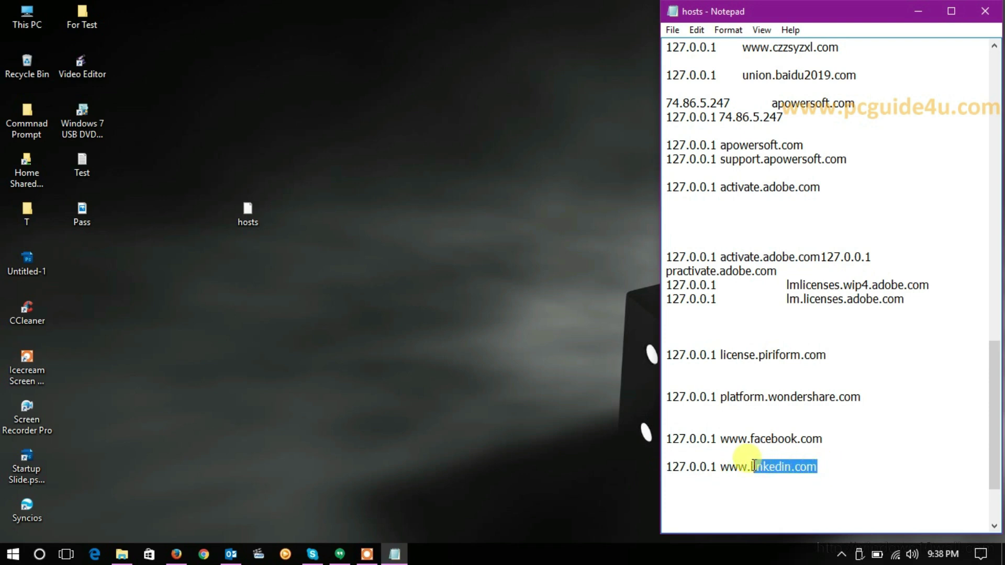
# Save the edited hosts file and close Notepad.
pyautogui.click(671, 36)
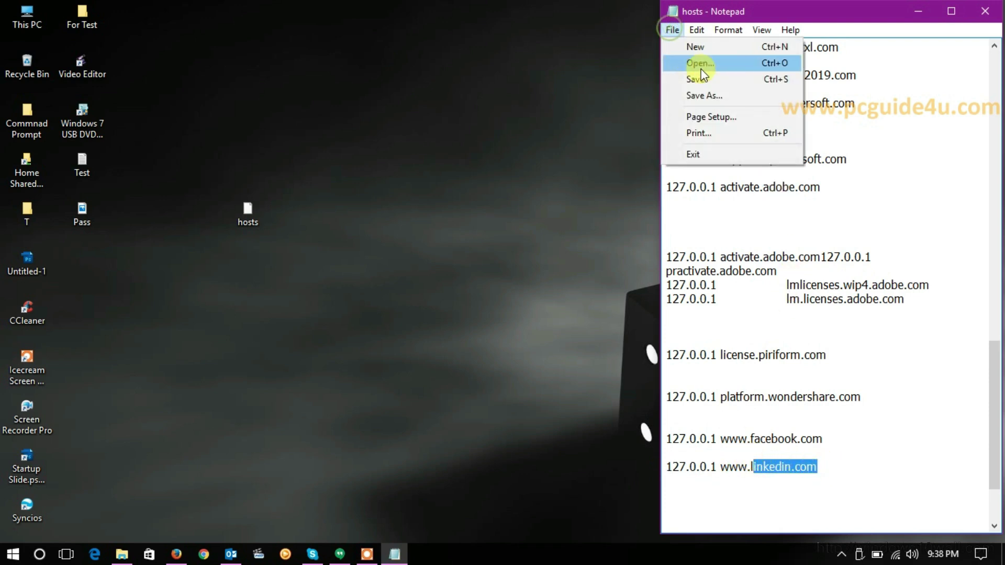
pyautogui.click(701, 79)
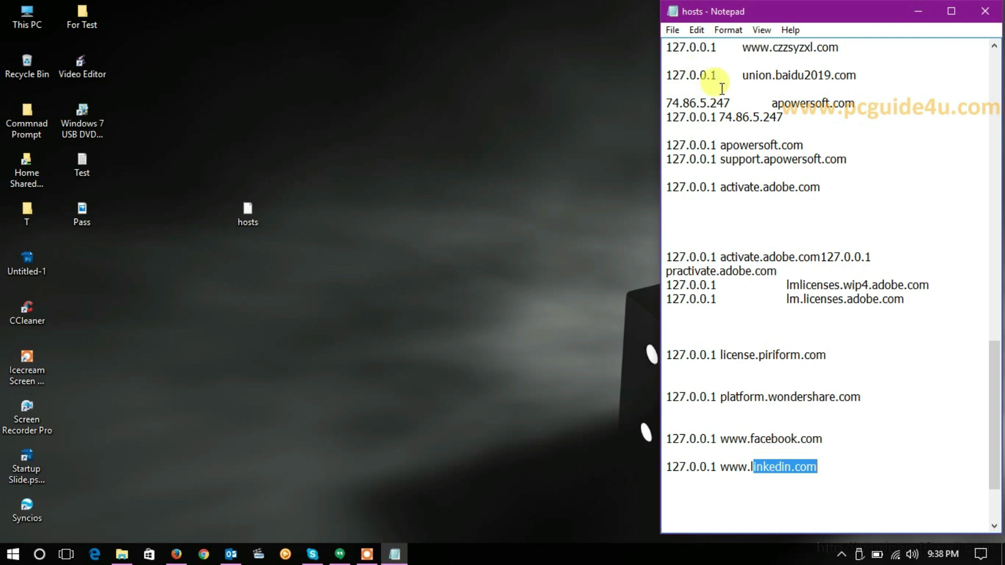
pyautogui.click(985, 12)
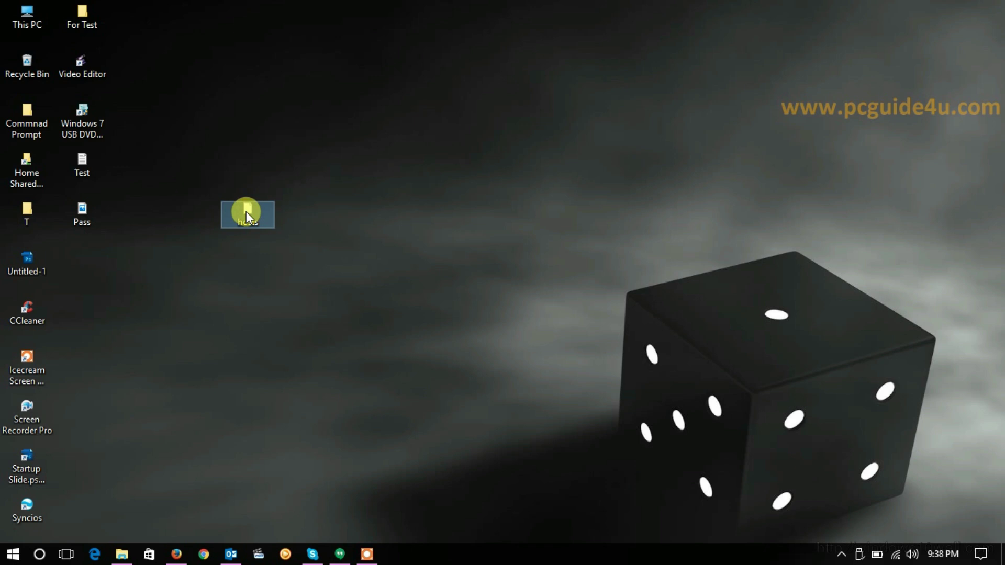
# Copy the edited hosts file from the desktop.
pyautogui.rightClick(246, 211)
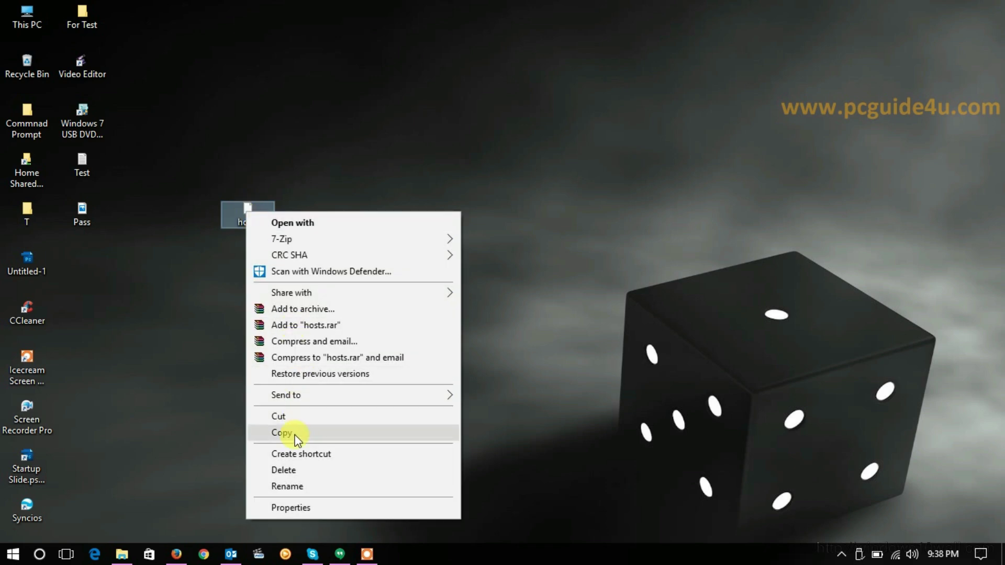
pyautogui.click(296, 434)
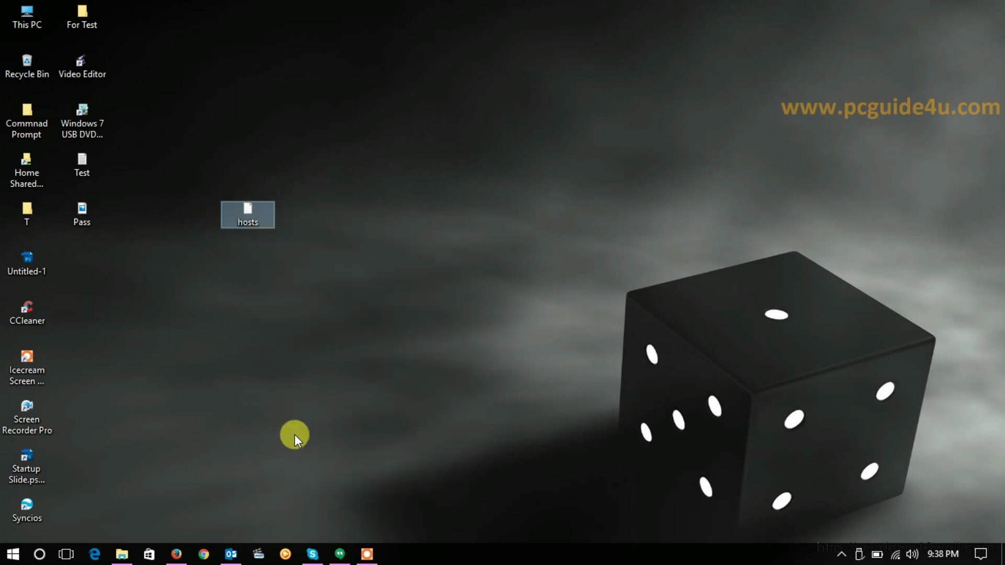
pyautogui.click(295, 434)
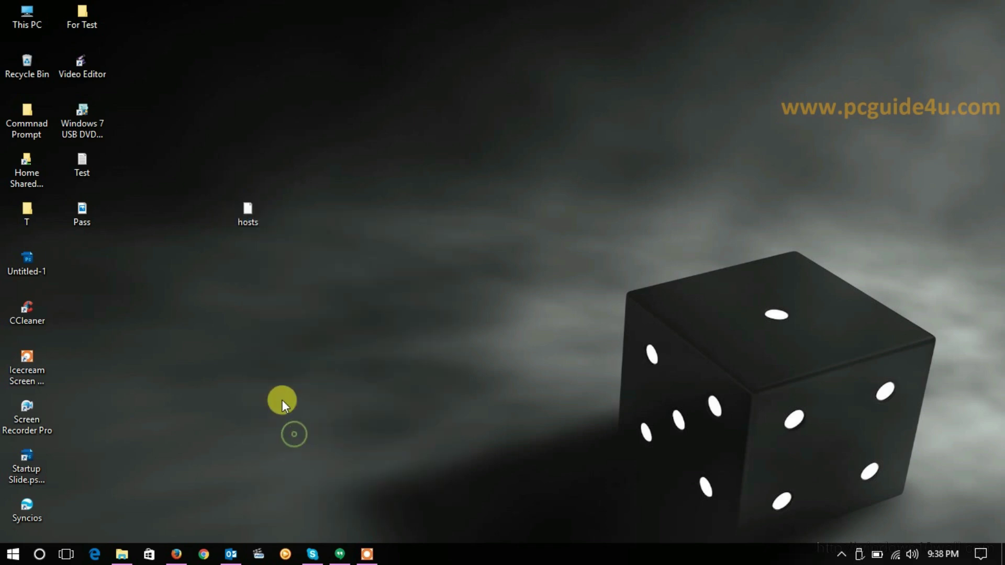
# Paste the copied hosts file into the etc folder window.
pyautogui.click(122, 554)
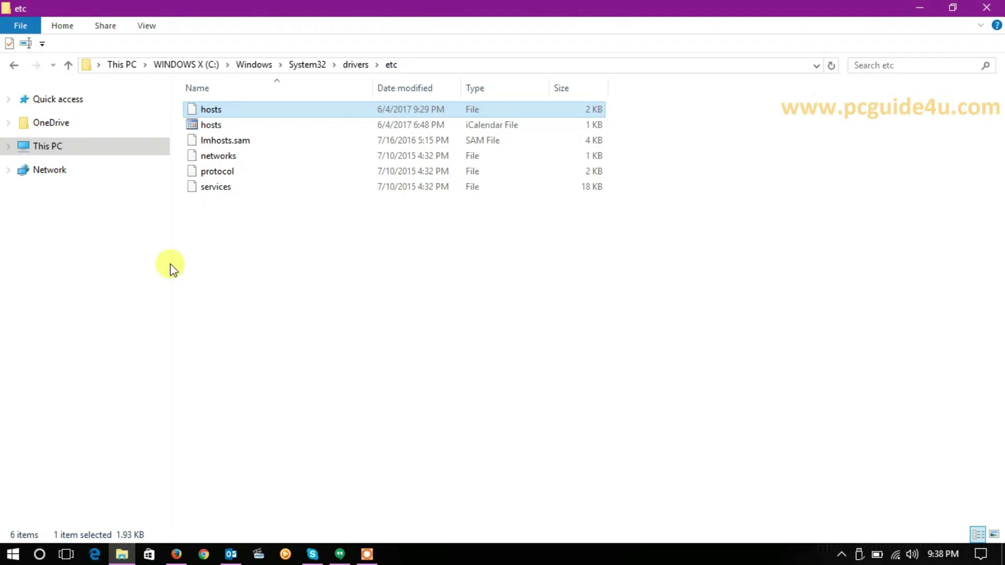
pyautogui.click(418, 308)
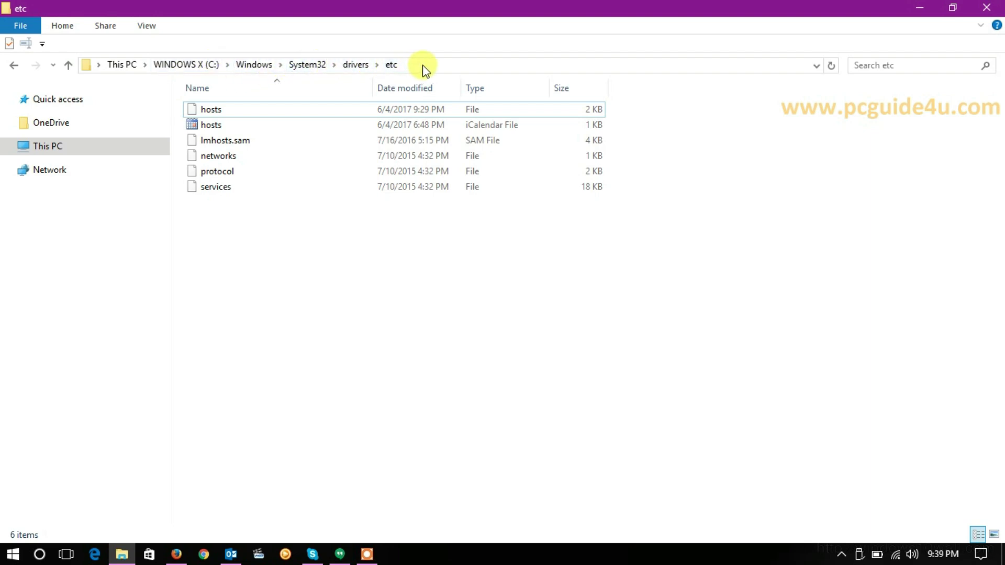
pyautogui.click(418, 269)
pyautogui.rightClick(418, 269)
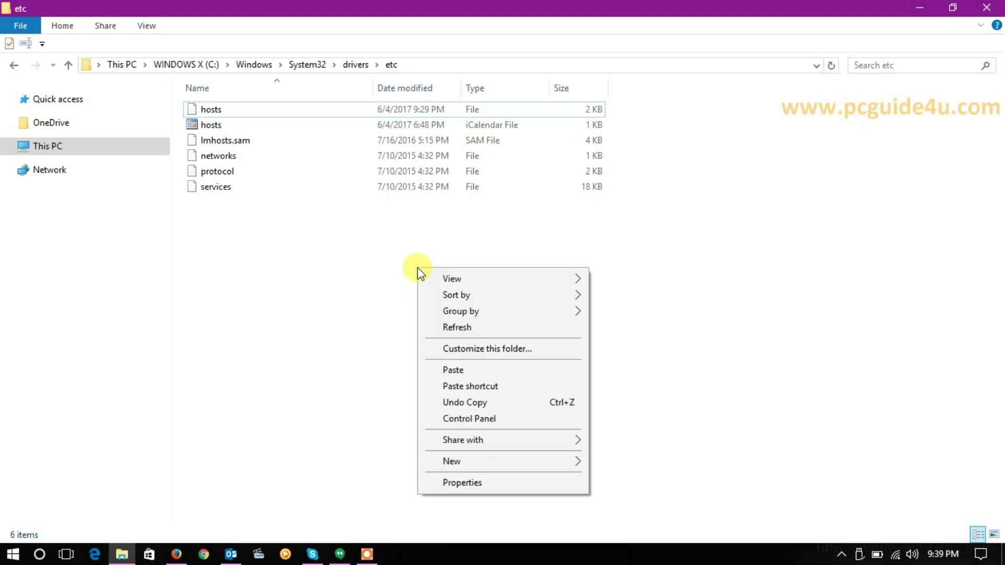
pyautogui.click(456, 370)
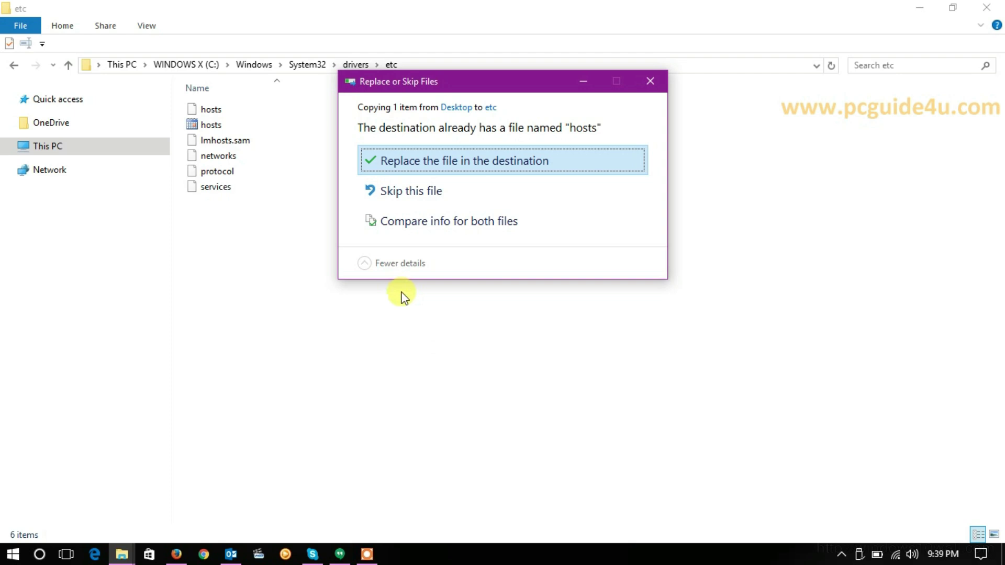
# Replace the existing hosts file with administrator permission, refresh the listing and close the window.
pyautogui.moveTo(418, 86); pyautogui.dragTo(412, 112)
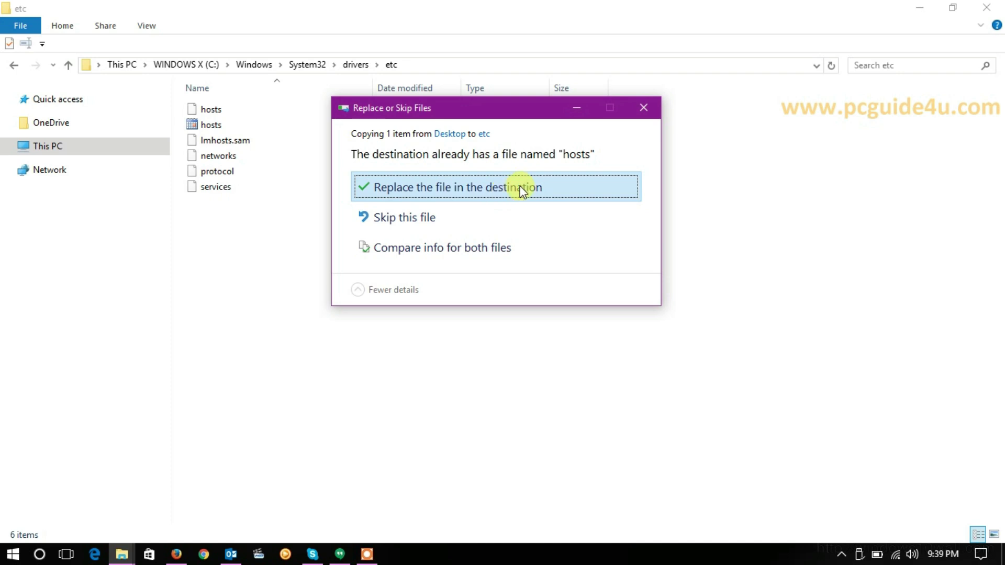
pyautogui.click(537, 187)
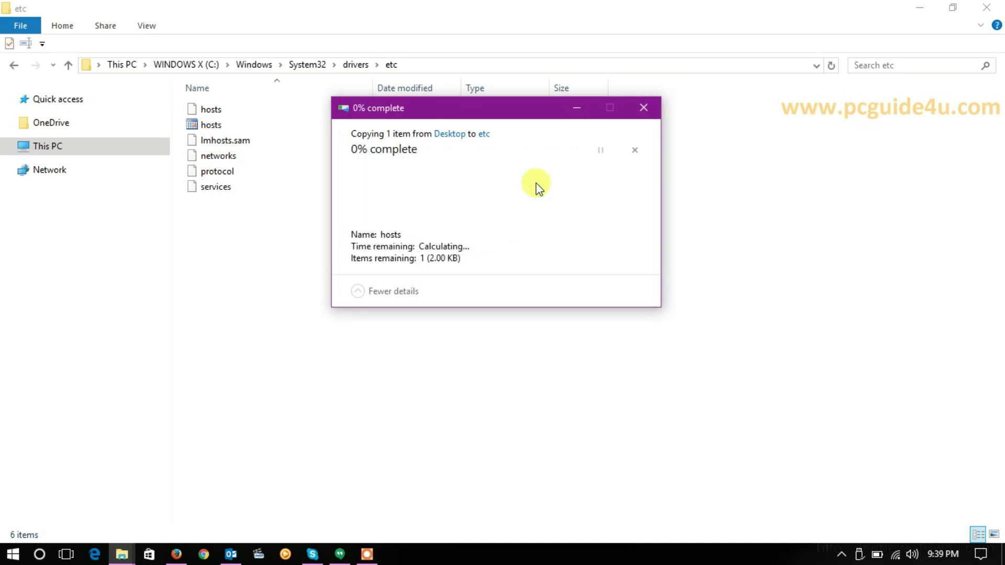
pyautogui.click(460, 207)
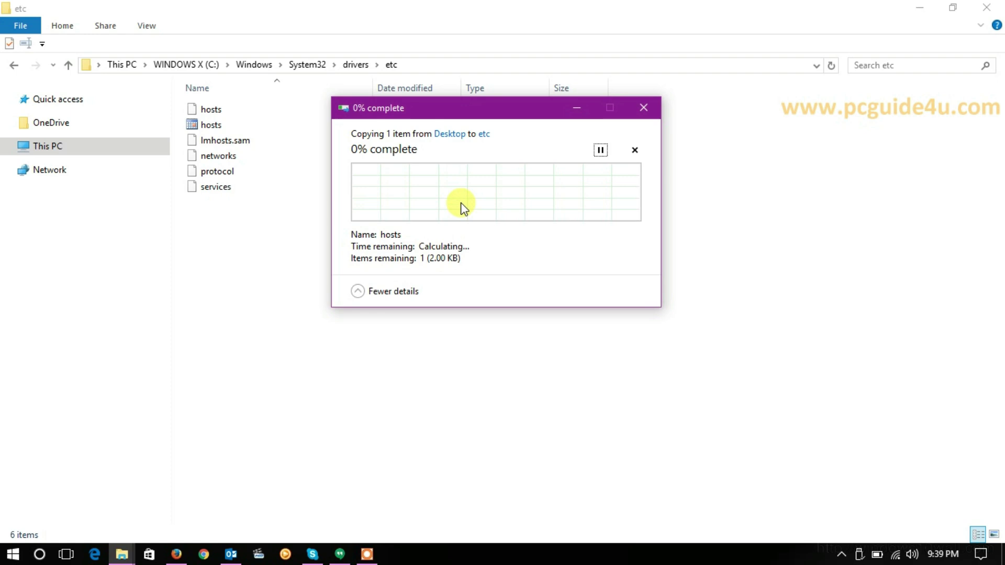
pyautogui.rightClick(550, 265)
pyautogui.click(585, 326)
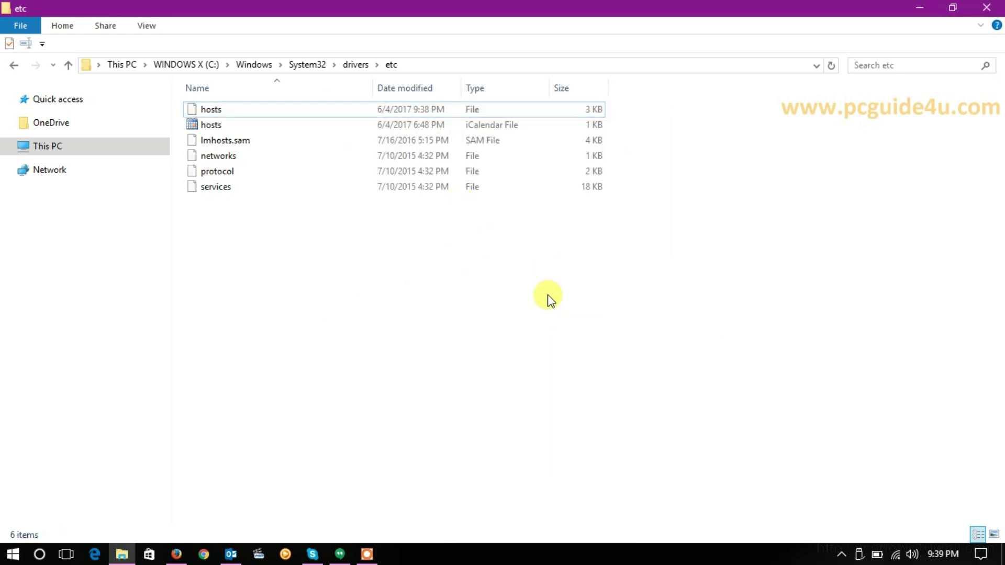
pyautogui.click(994, 7)
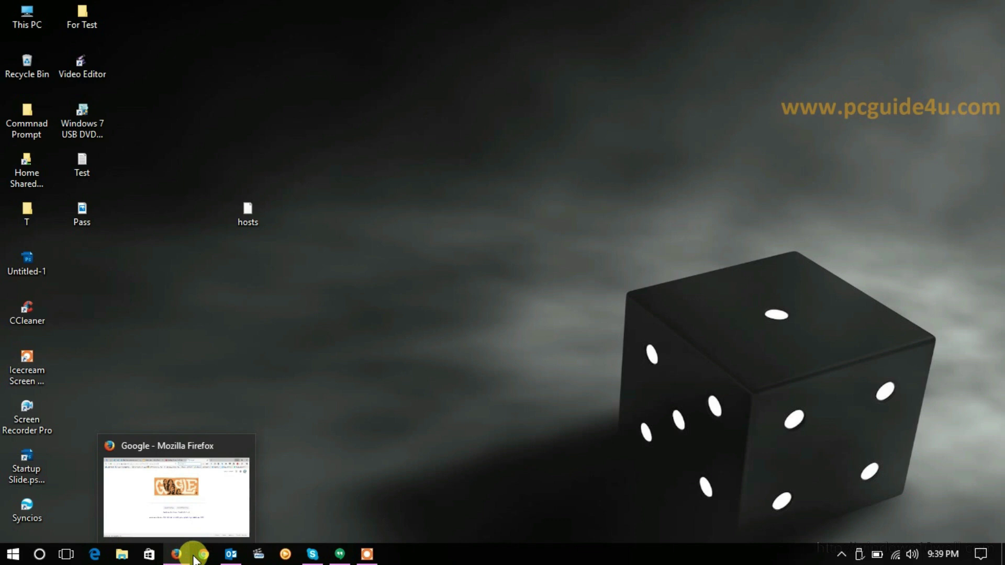
pyautogui.click(96, 551)
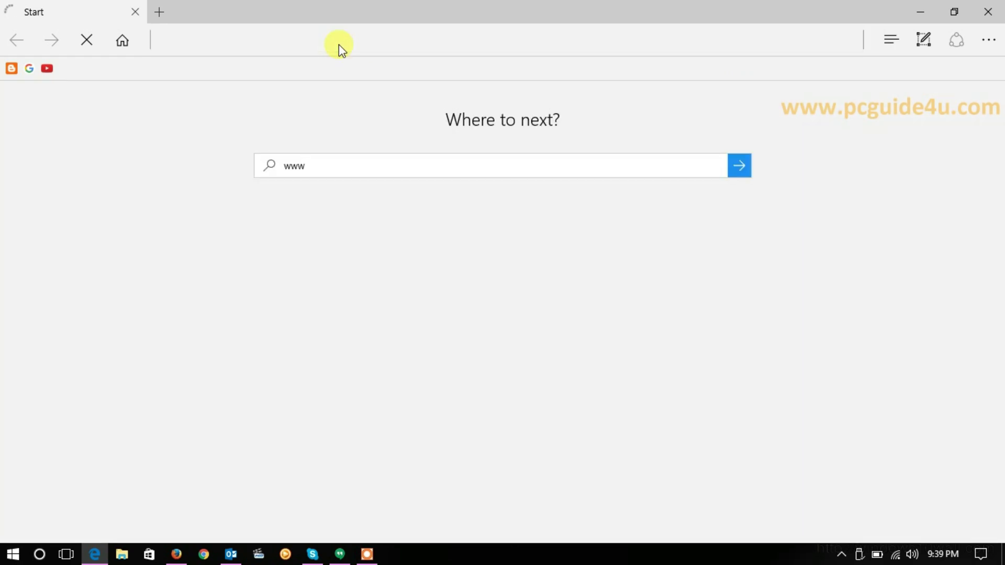
pyautogui.write('.facebook')
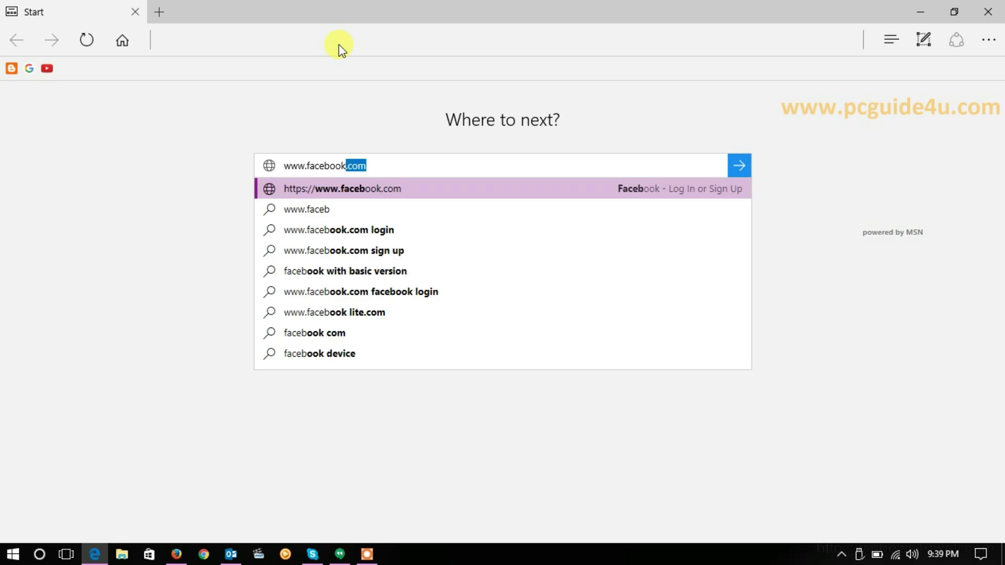
pyautogui.write('.com')
pyautogui.press('Return')
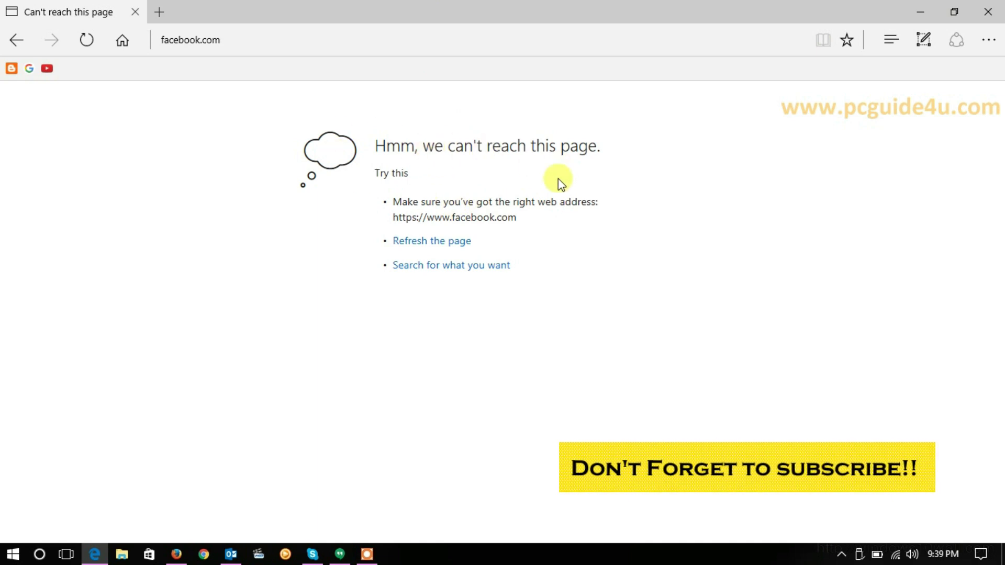
# Load linkedin.com in a new tab to test the block.
pyautogui.click(162, 12)
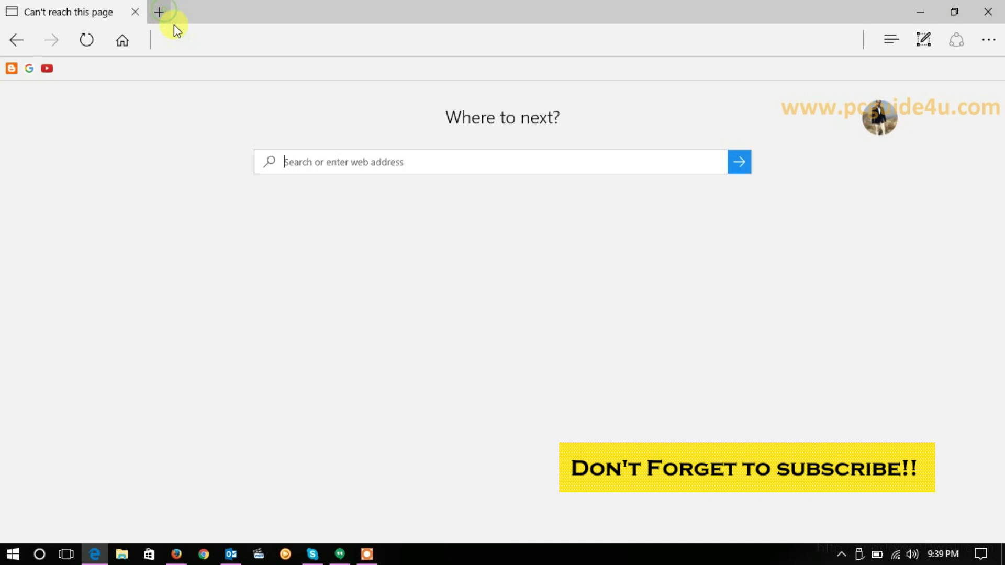
pyautogui.click(201, 39)
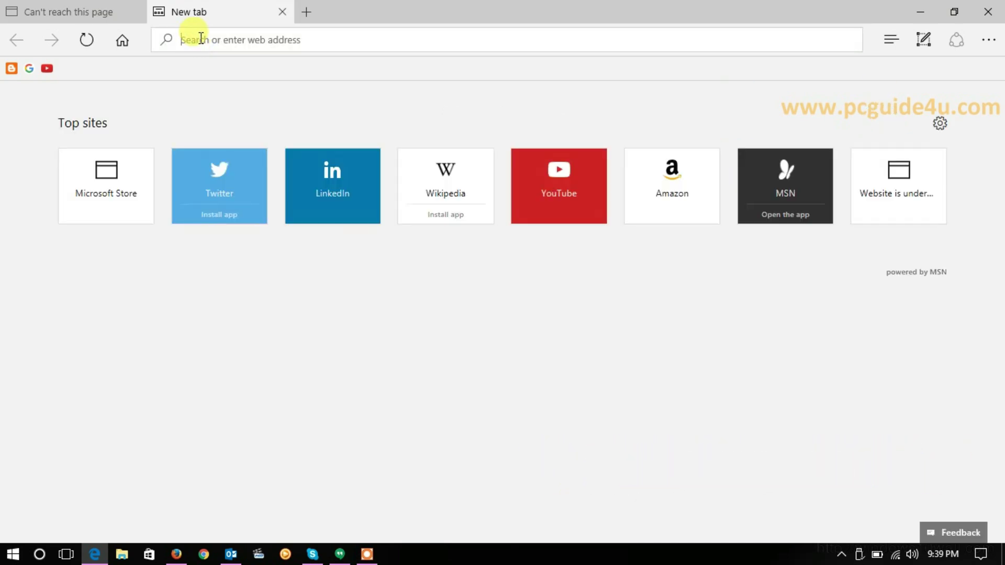
pyautogui.write('linkedin.com/')
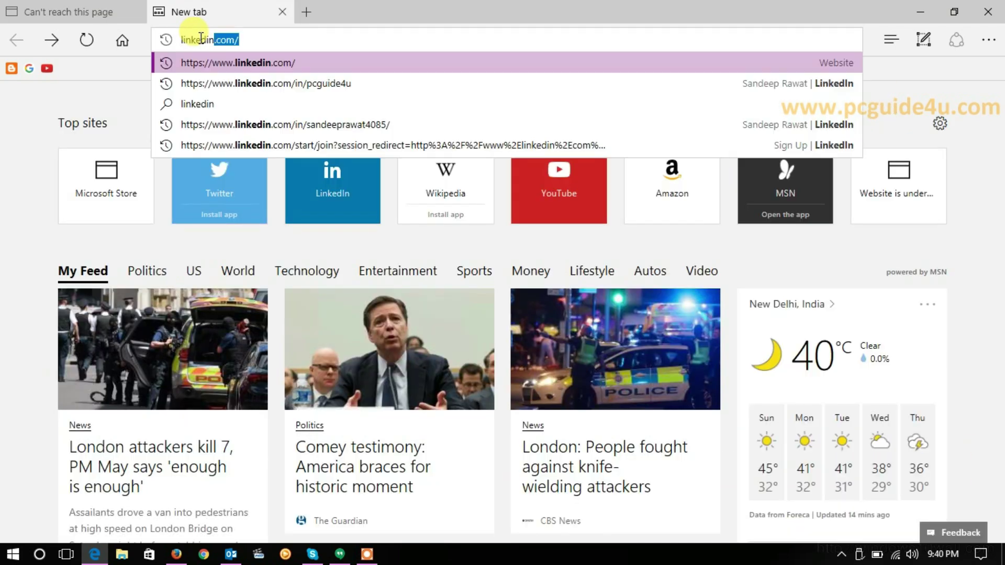
pyautogui.press('Return')
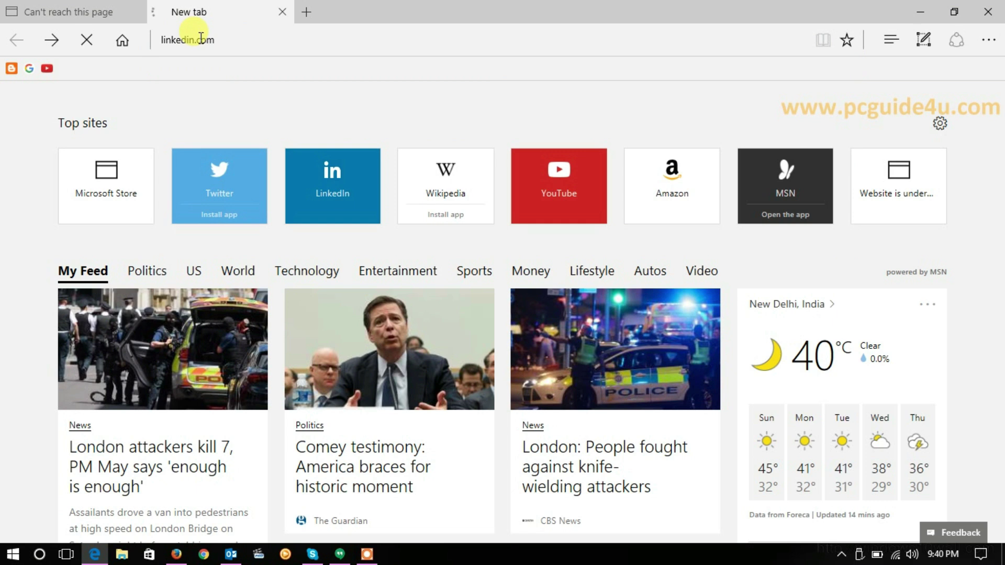